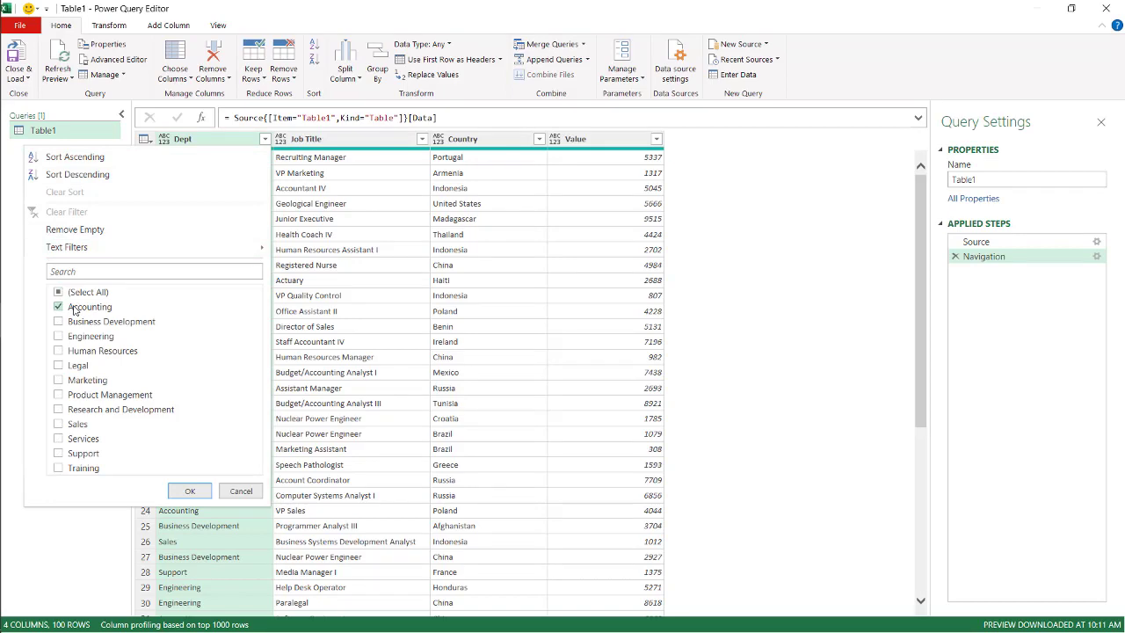
Filter the Dept column to Accounting only and load the query results into the workbook
left_click(189, 490)
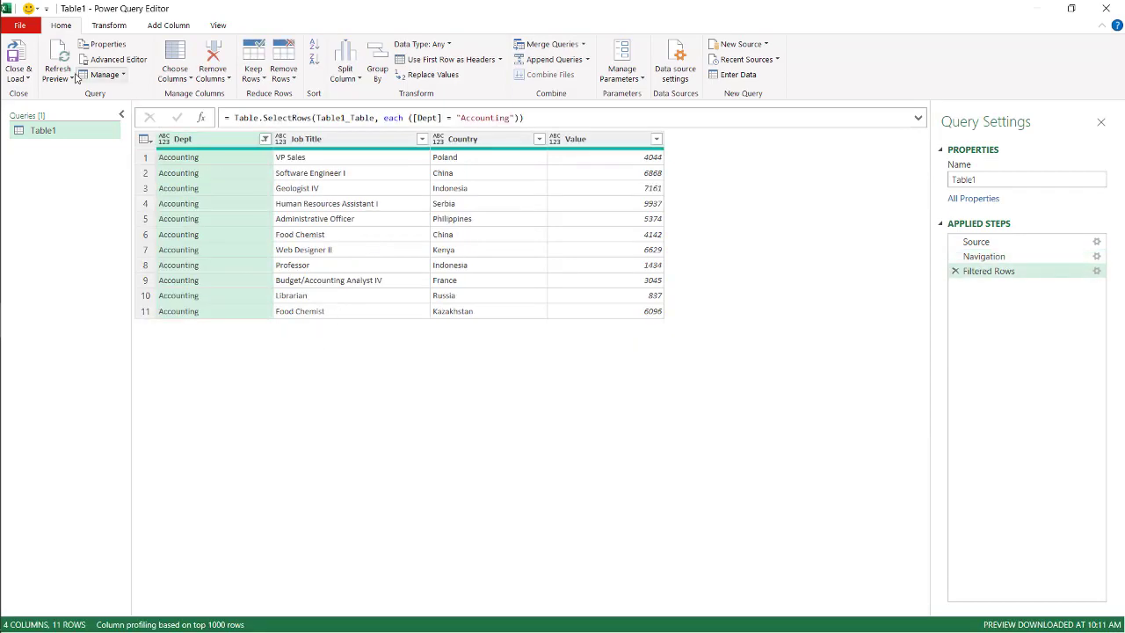
left_click(18, 54)
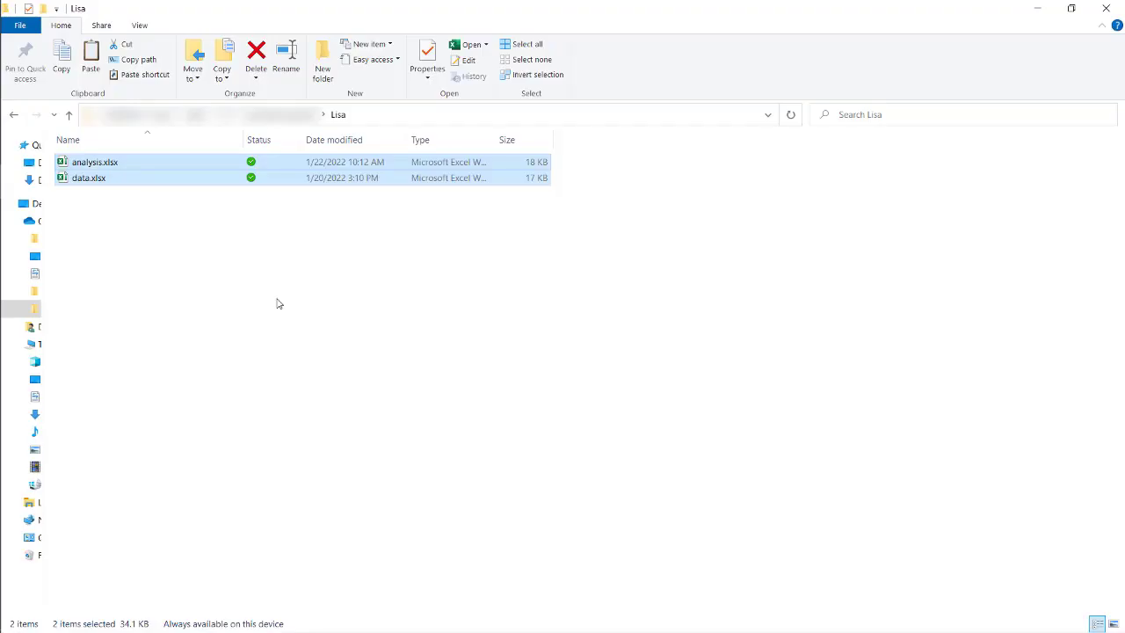
In File Explorer, show the folder's full path and open the workbook analysis.xlsx
left_click(659, 115)
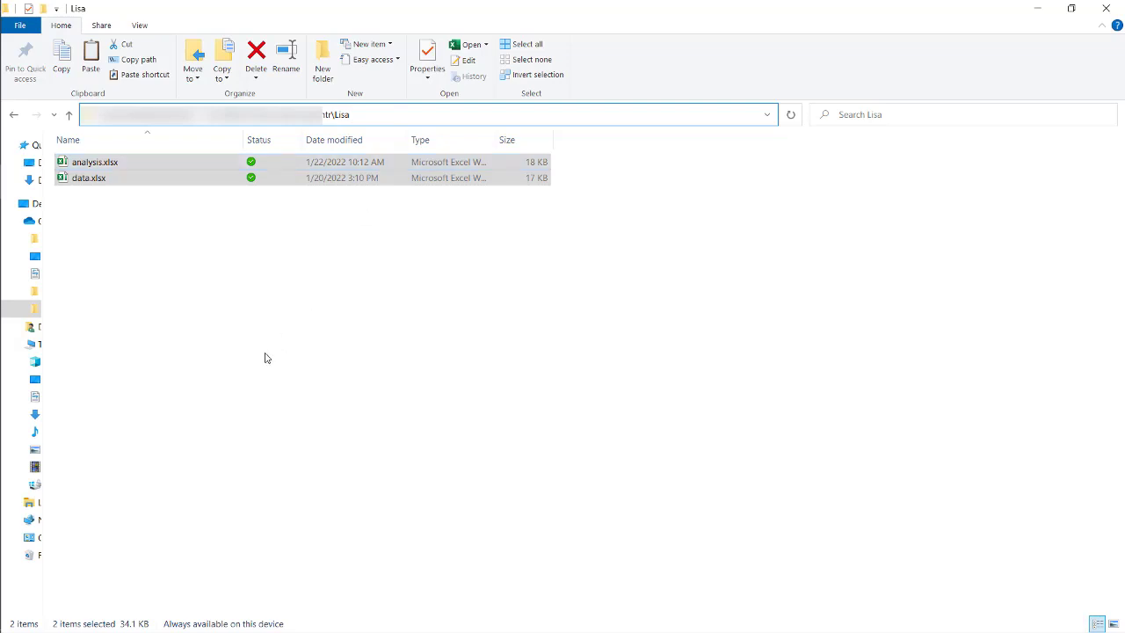
left_click(199, 238)
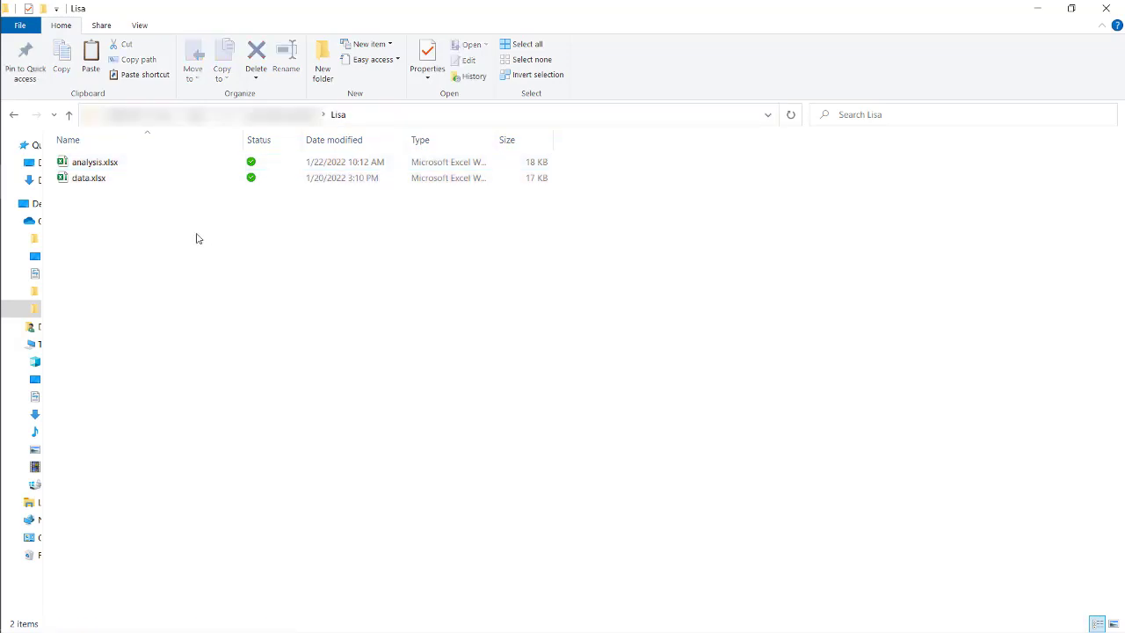
left_click(141, 172)
double_click(142, 171)
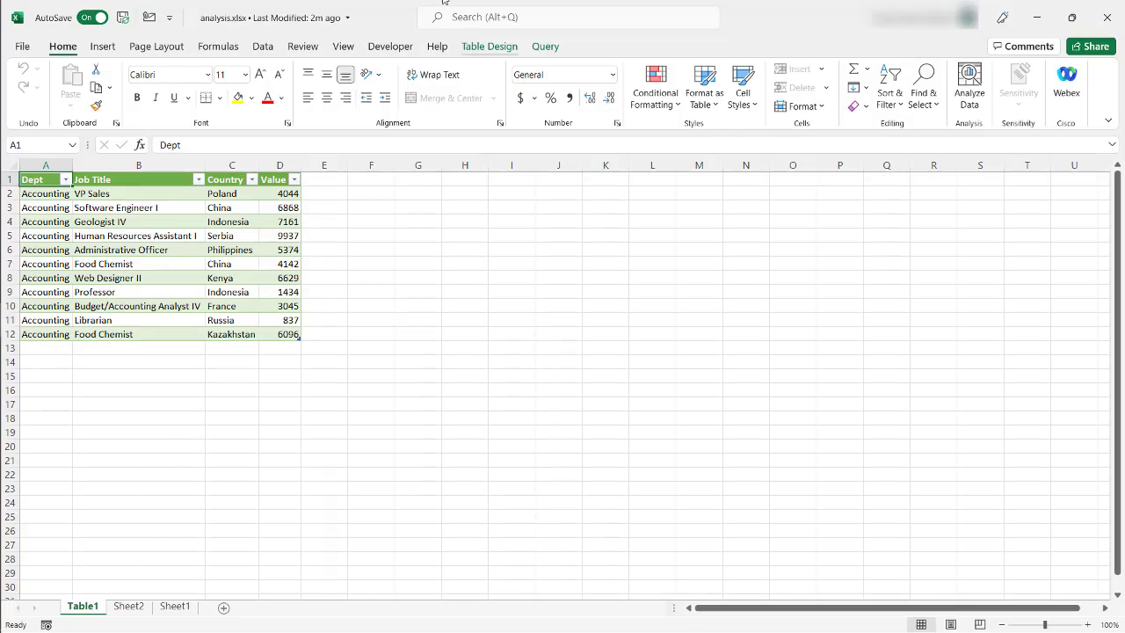
Show the workbook's queries and try to refresh the Table1 query
left_click(263, 46)
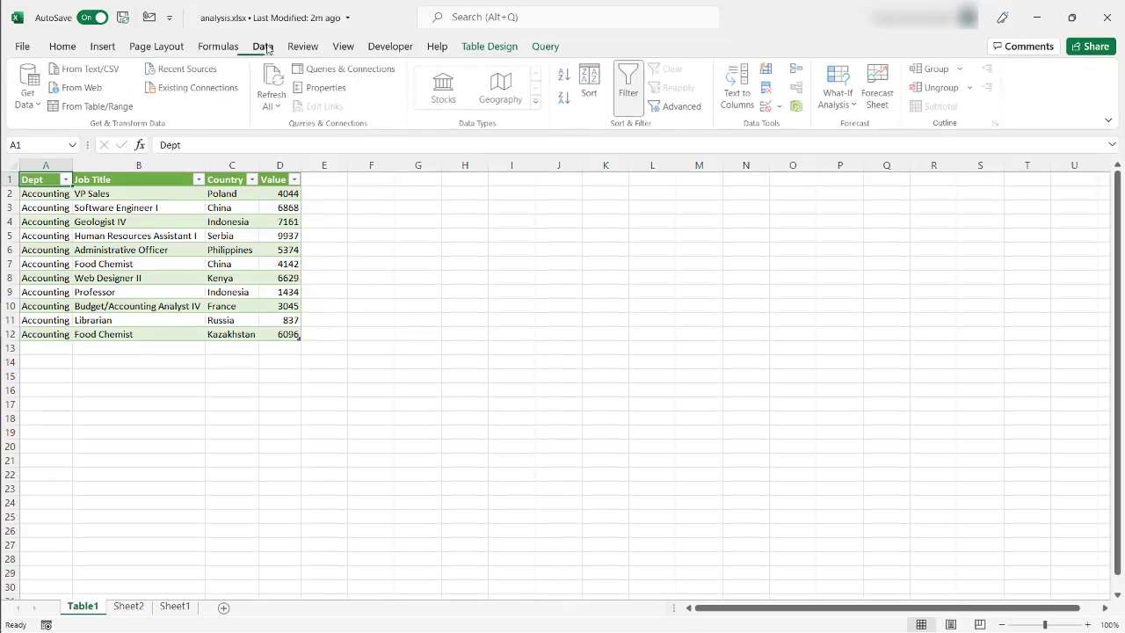
left_click(344, 68)
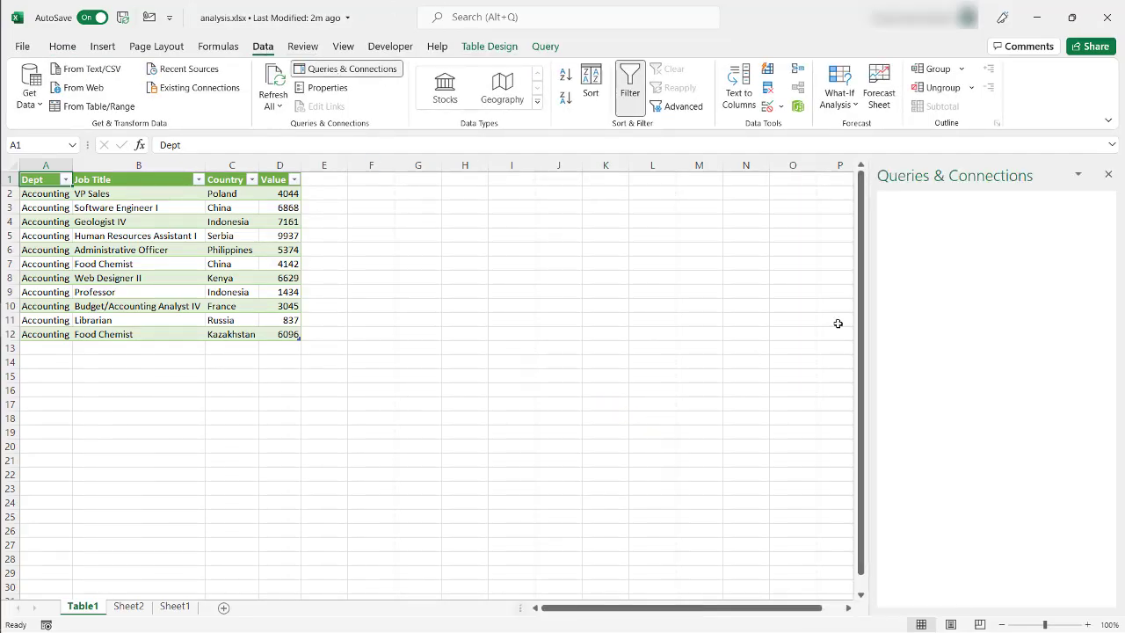
left_click(1106, 248)
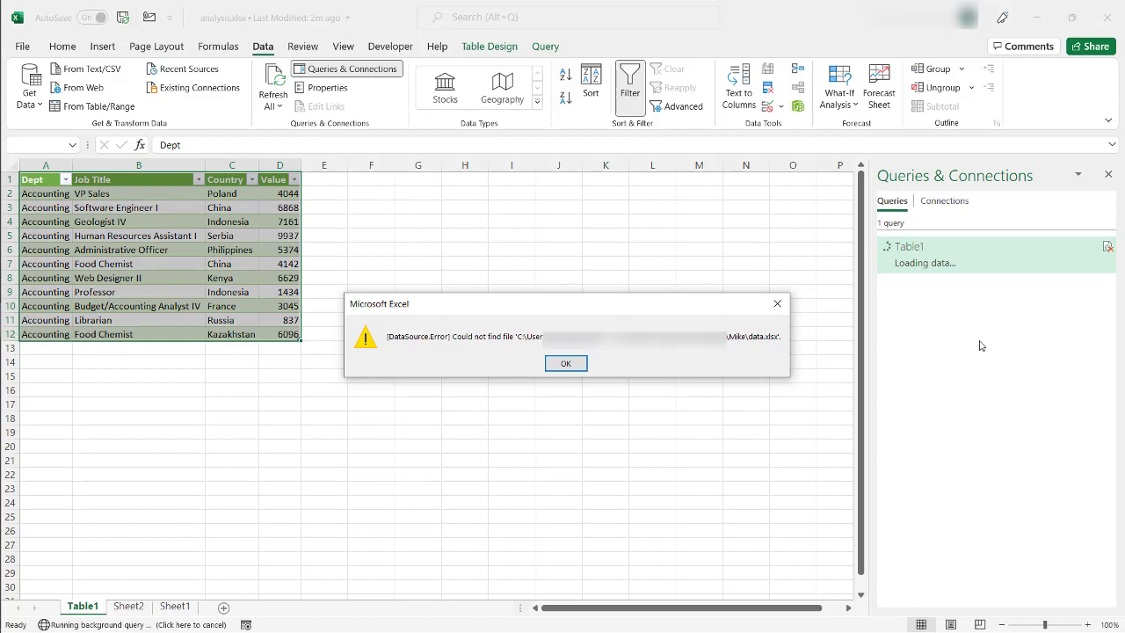
left_click(569, 364)
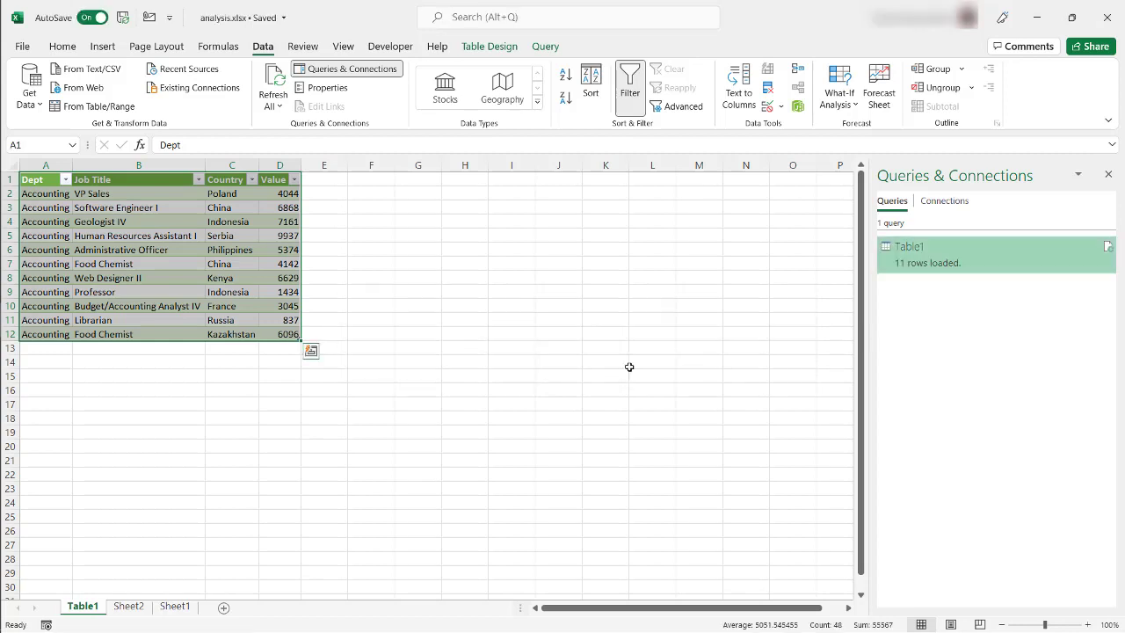
Open the Table1 query for editing and copy the folder path, without the file name, from its Source step formula
double_click(907, 265)
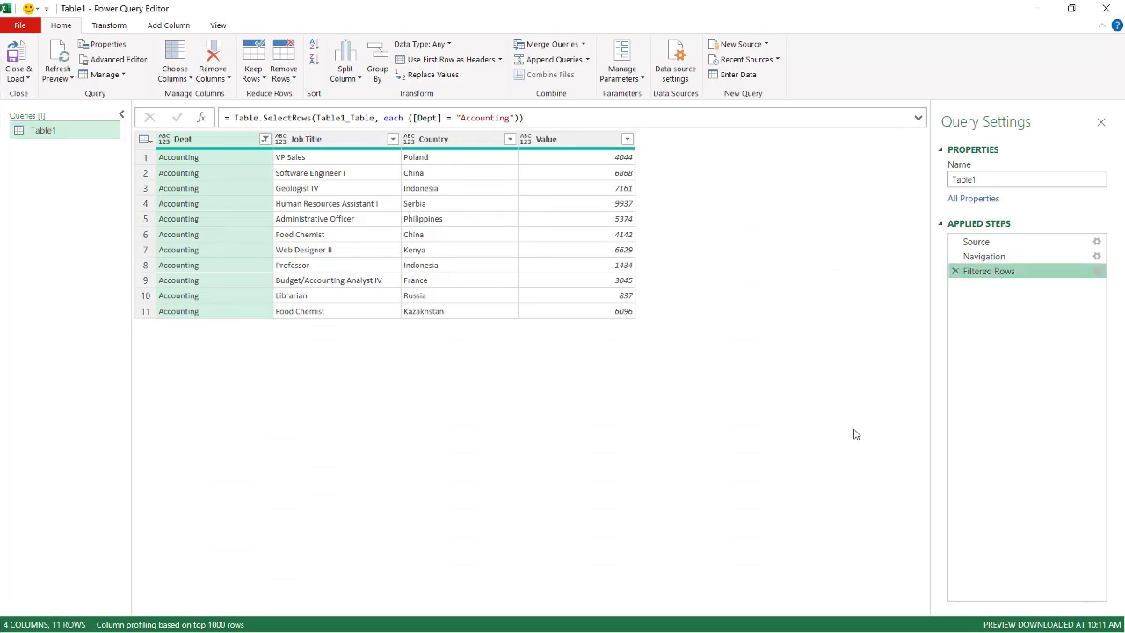
left_click(997, 243)
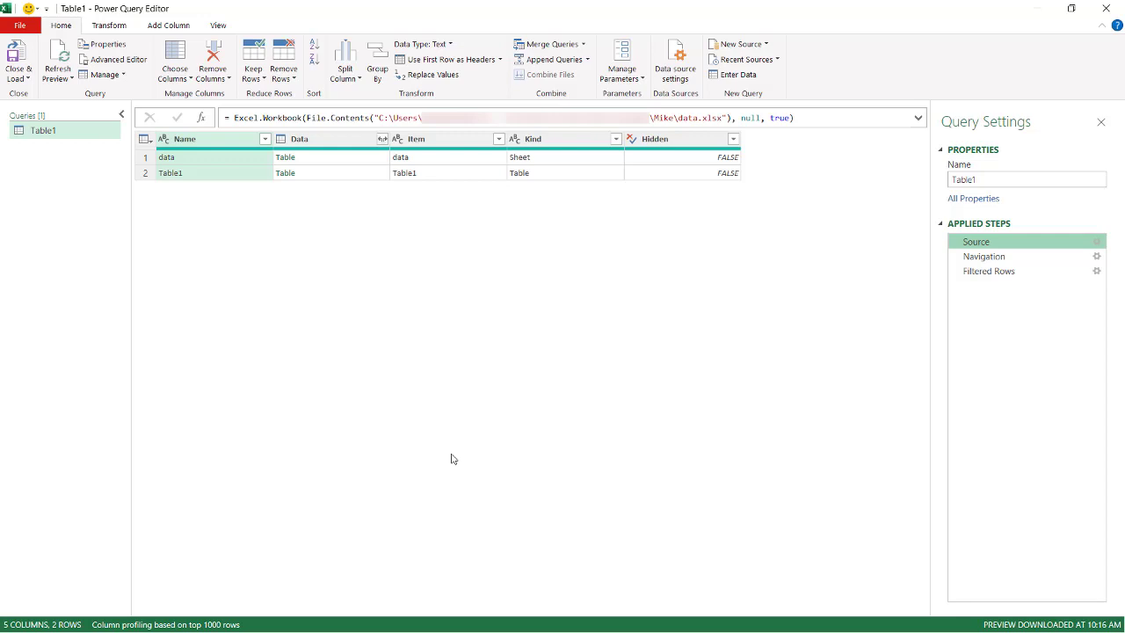
left_click(379, 117)
left_click_drag(379, 116, 674, 123)
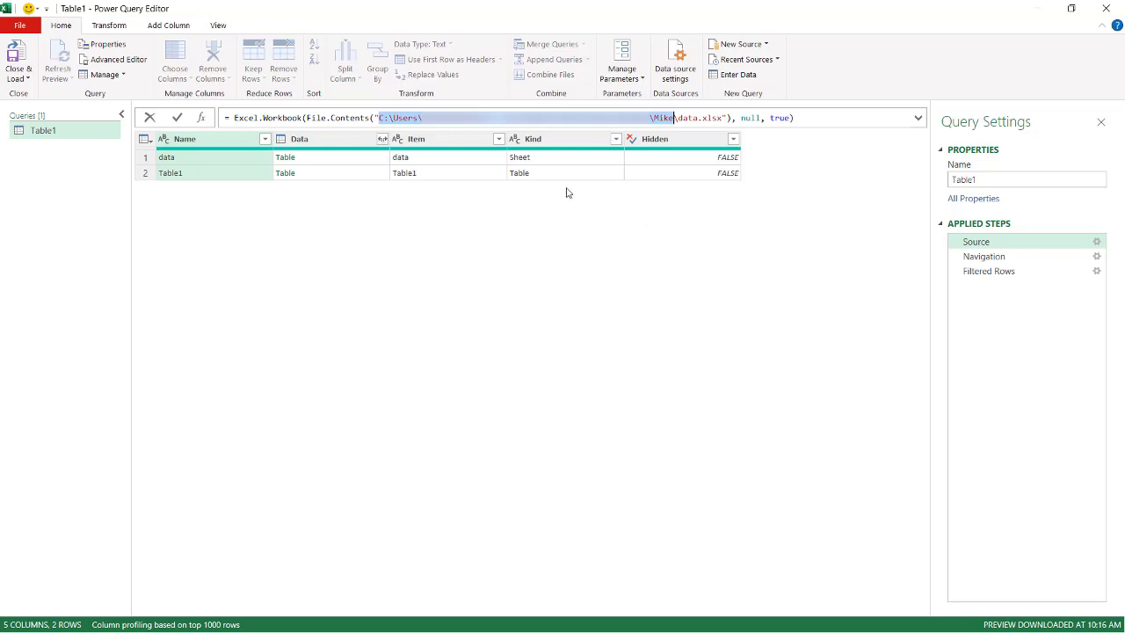
Create a new query parameter named Path with the copied folder path as its current value
left_click(633, 77)
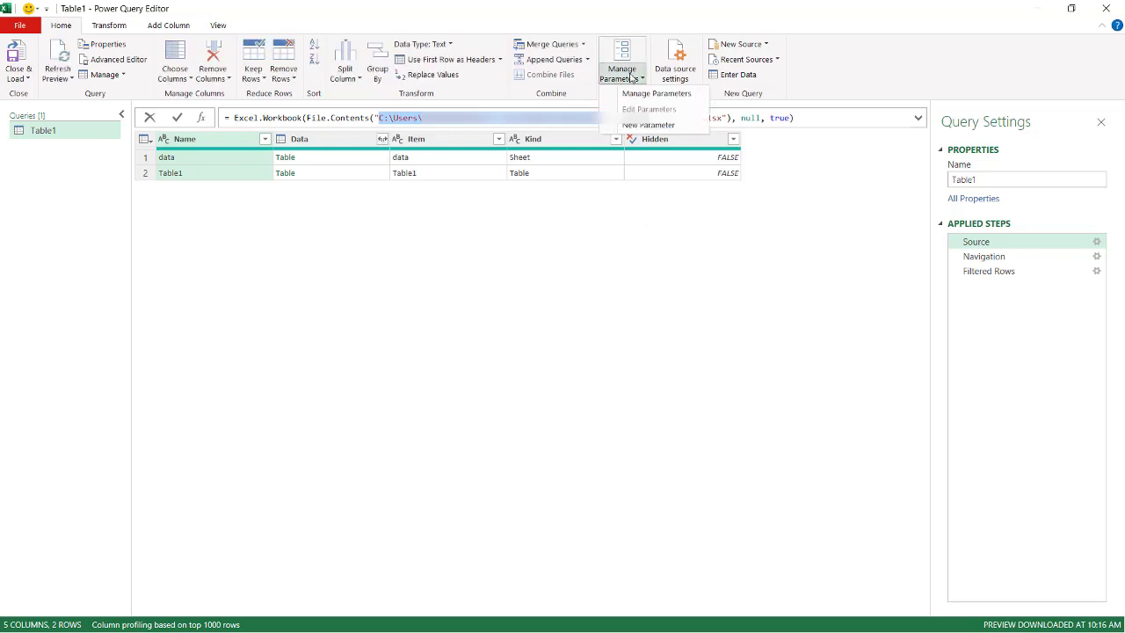
left_click(645, 125)
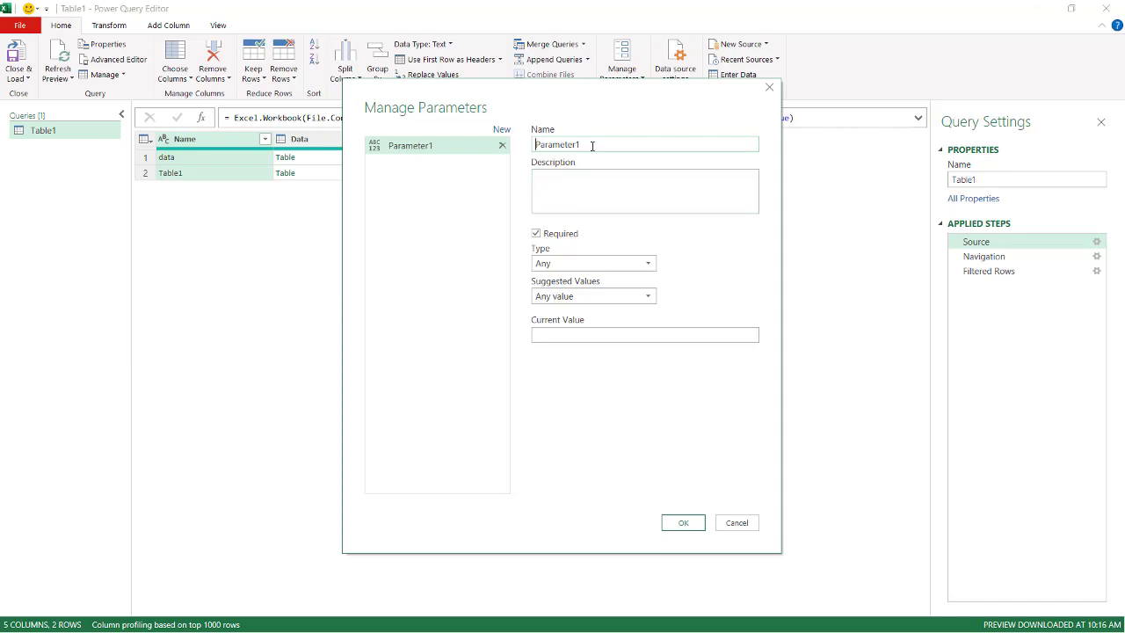
left_click_drag(592, 146, 502, 146)
type("Direc")
key("BackSpace")
key("BackSpace")
key("BackSpace")
key("BackSpace")
key("BackSpace")
type("Path")
left_click(591, 330)
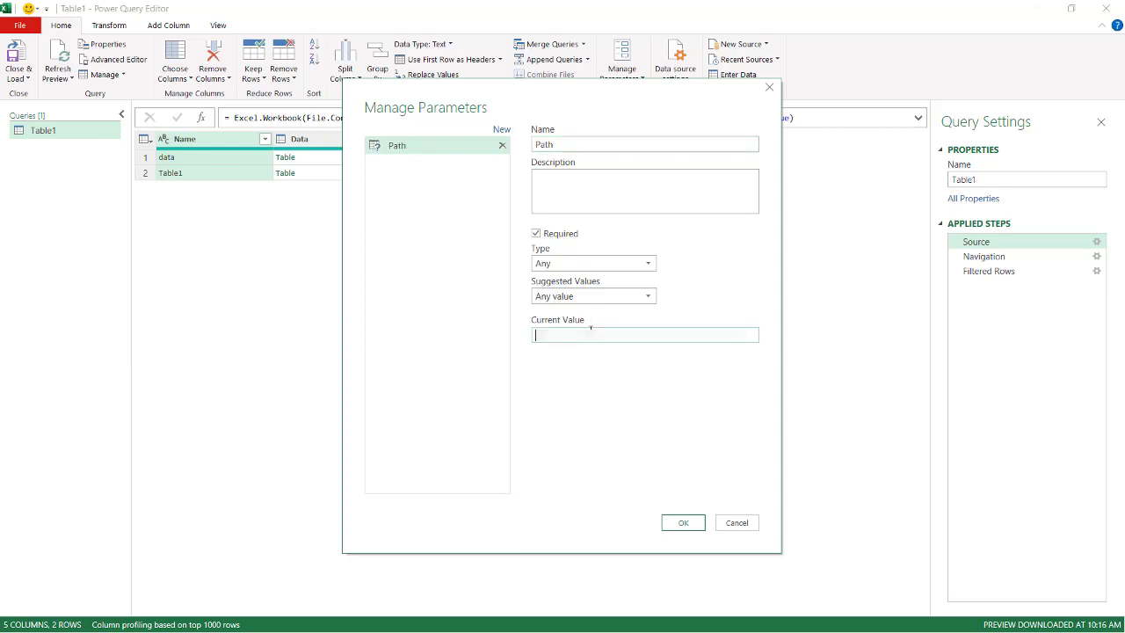
key("ctrl+v")
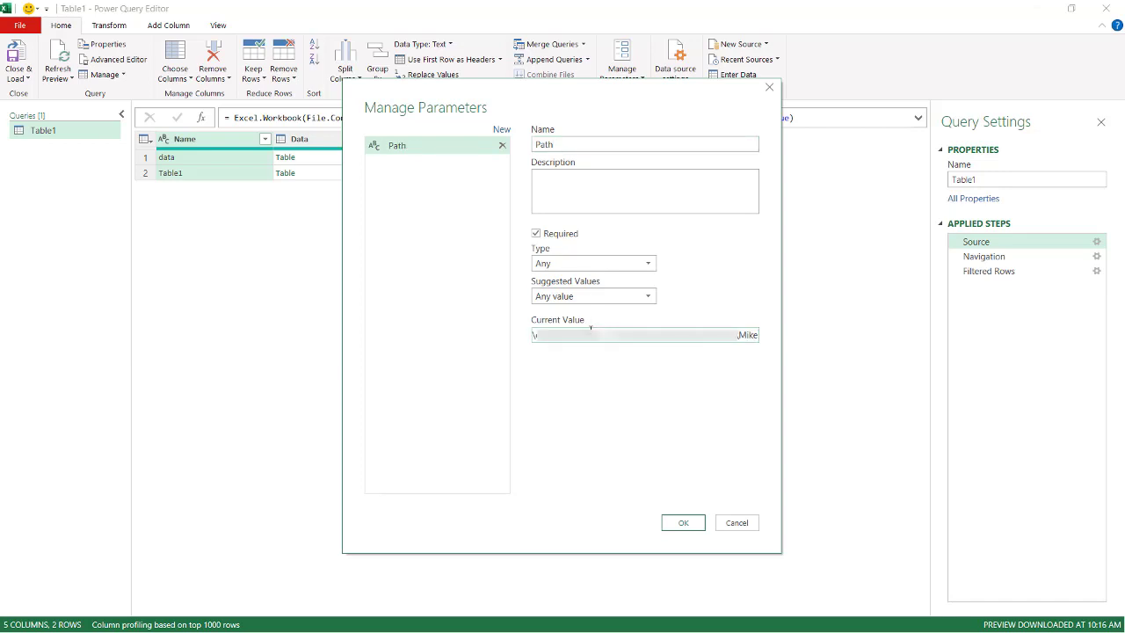
left_click(682, 522)
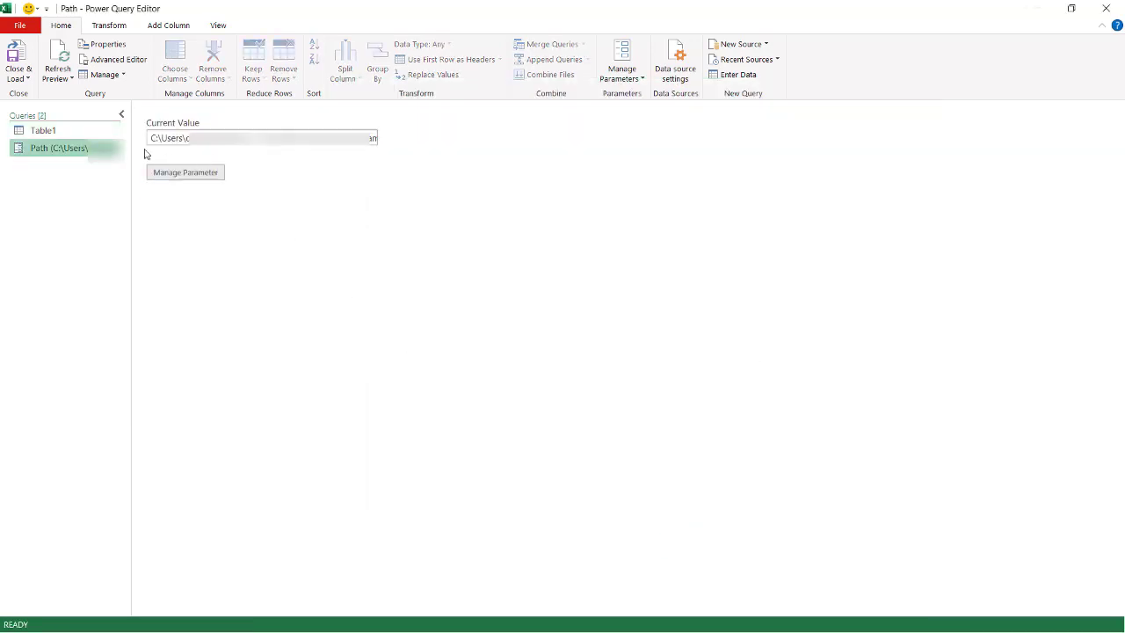
Replace the hard-coded folder path in Table1's Source step with the parameter, so the file reference reads Path &"\data.xlsx"
left_click(83, 133)
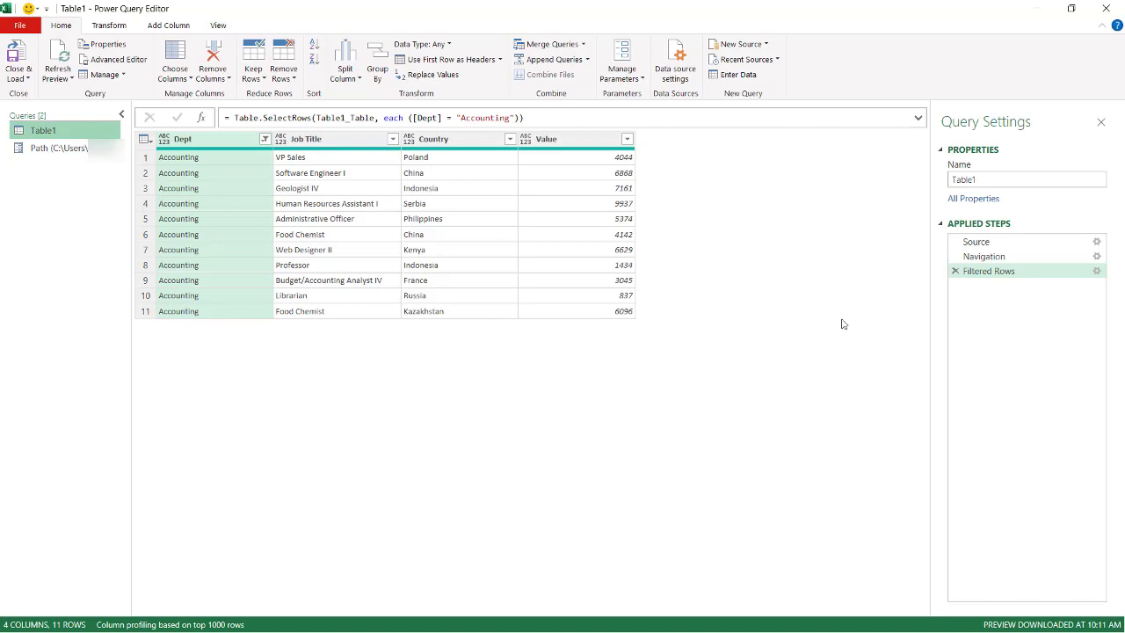
left_click(974, 243)
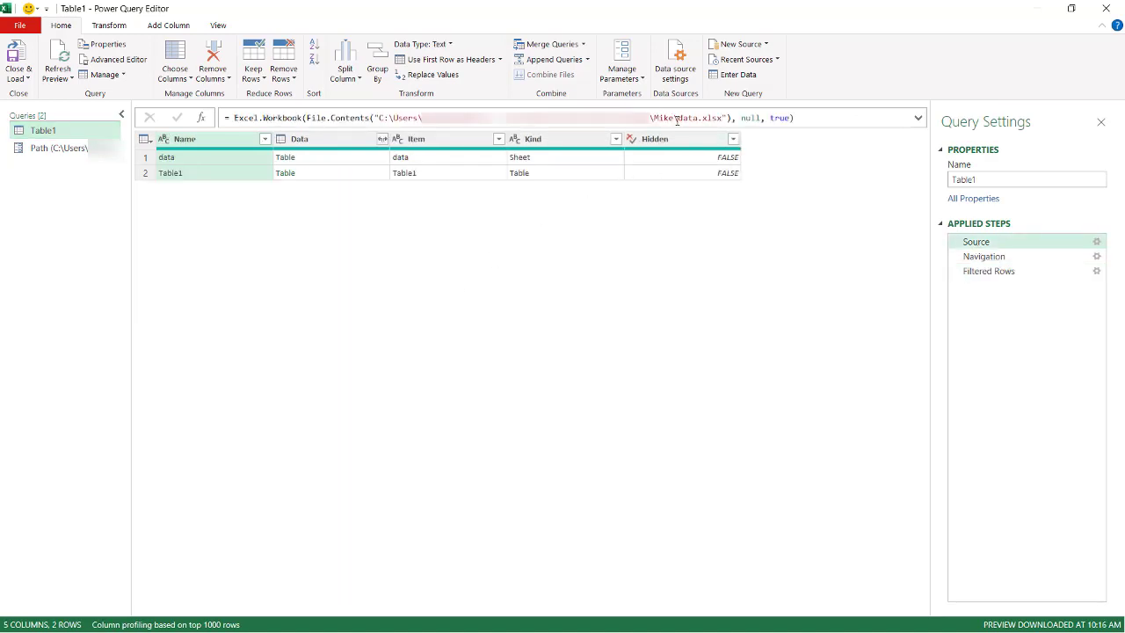
left_click_drag(676, 118, 375, 117)
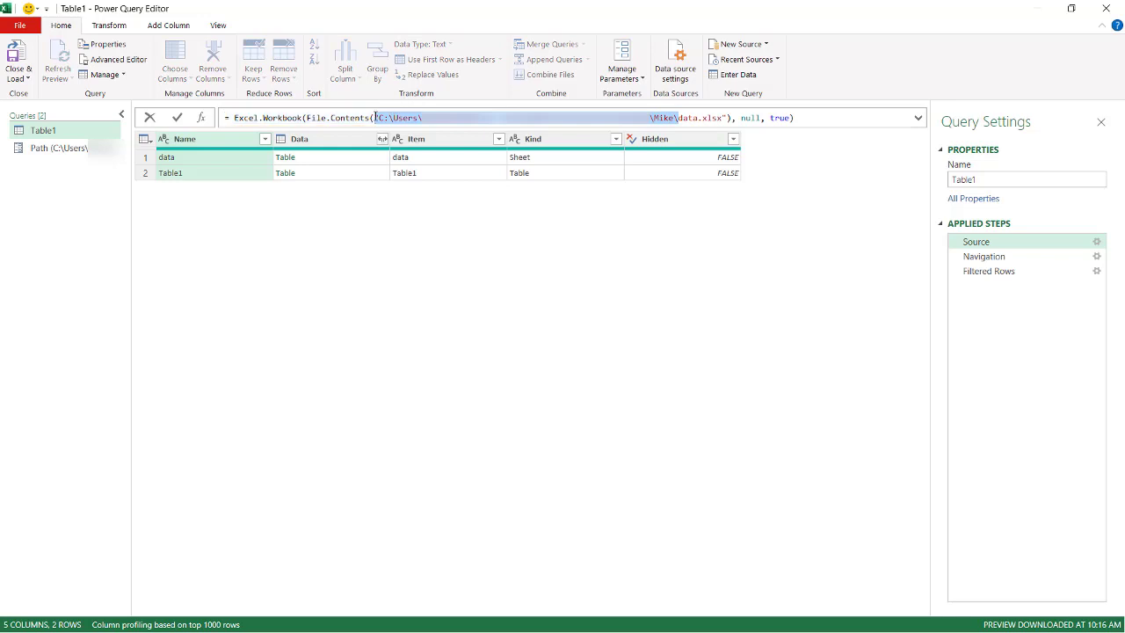
key("BackSpace")
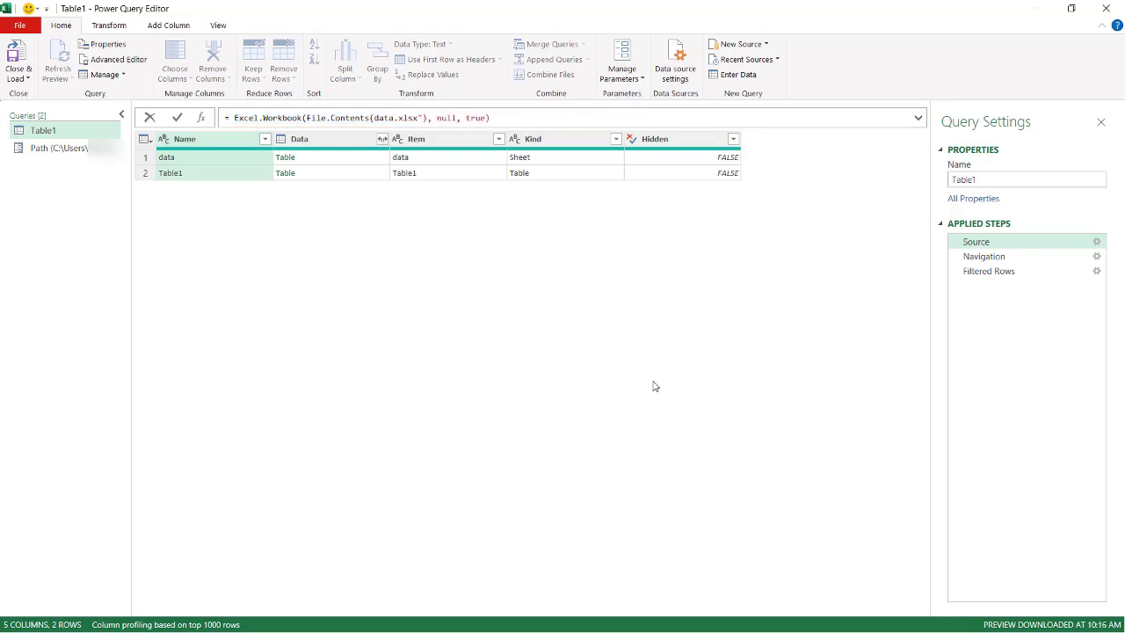
type("Path")
type("&\"\\")
Check the results of Table1's Navigation and Filtered Rows steps, and view the Path parameter
left_click(990, 258)
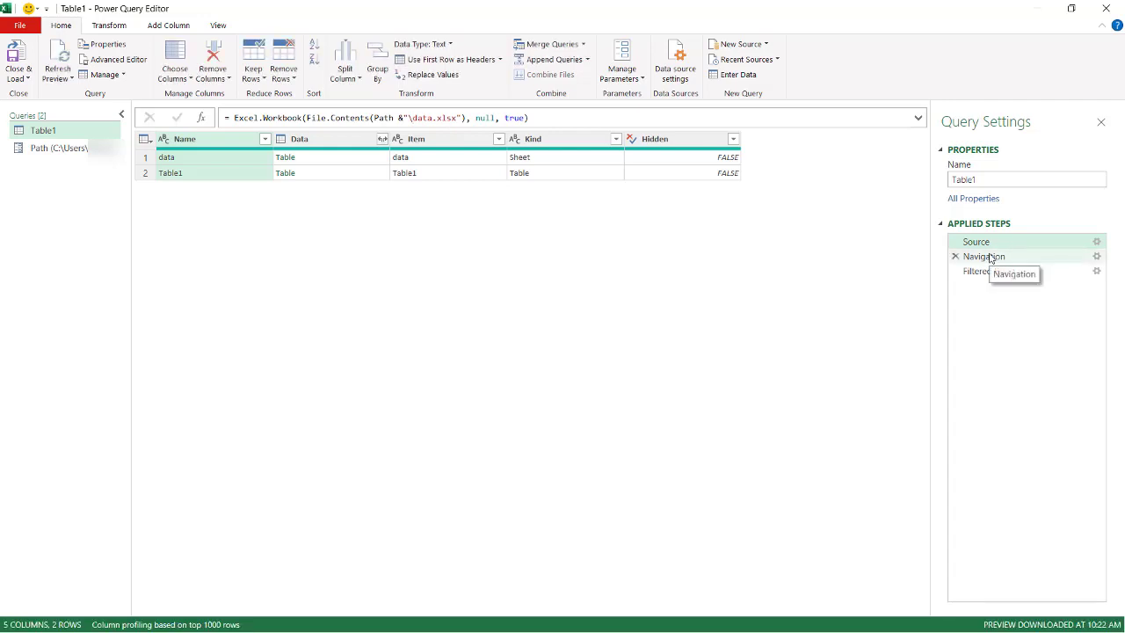
left_click(993, 271)
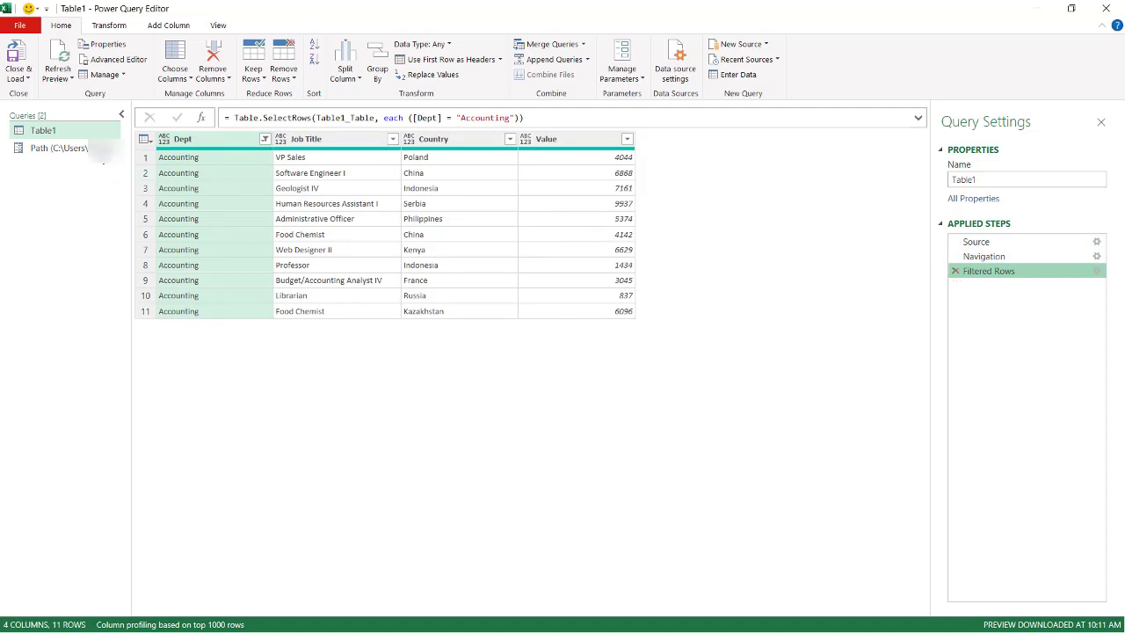
left_click(70, 147)
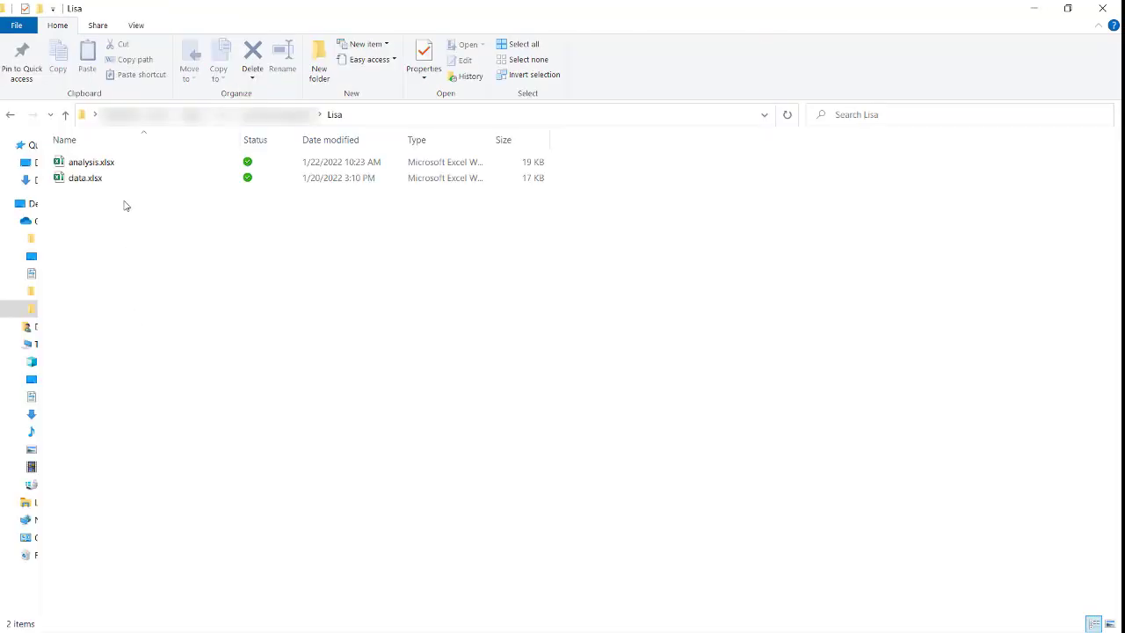
Open analysis.xlsx from its folder in File Explorer and try to refresh the query table on the Table1 sheet
double_click(138, 164)
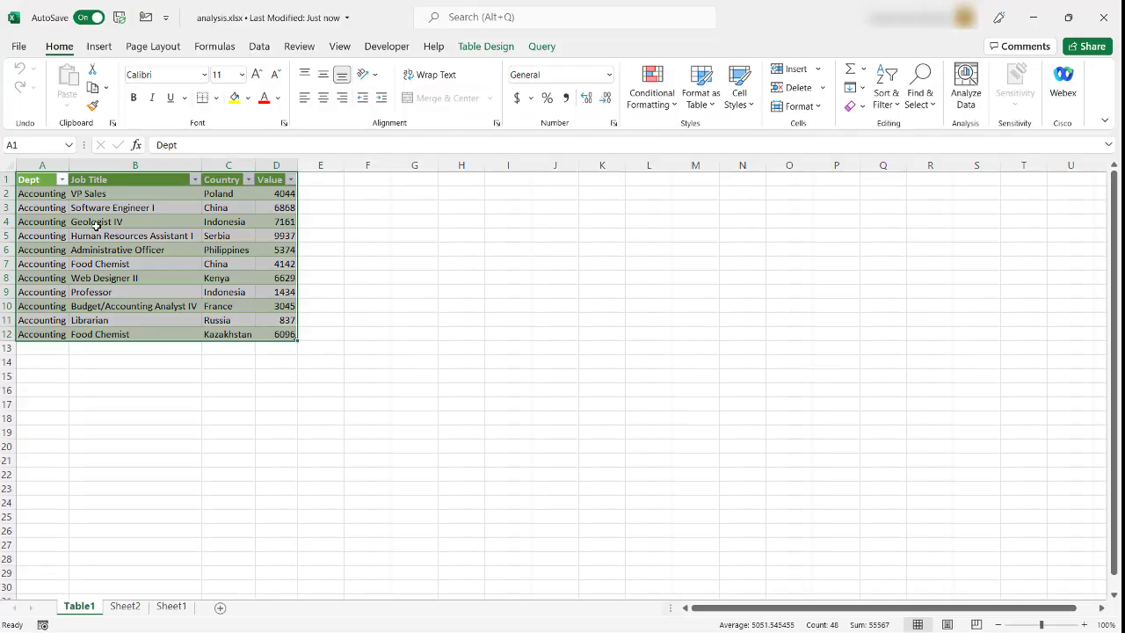
left_click(260, 47)
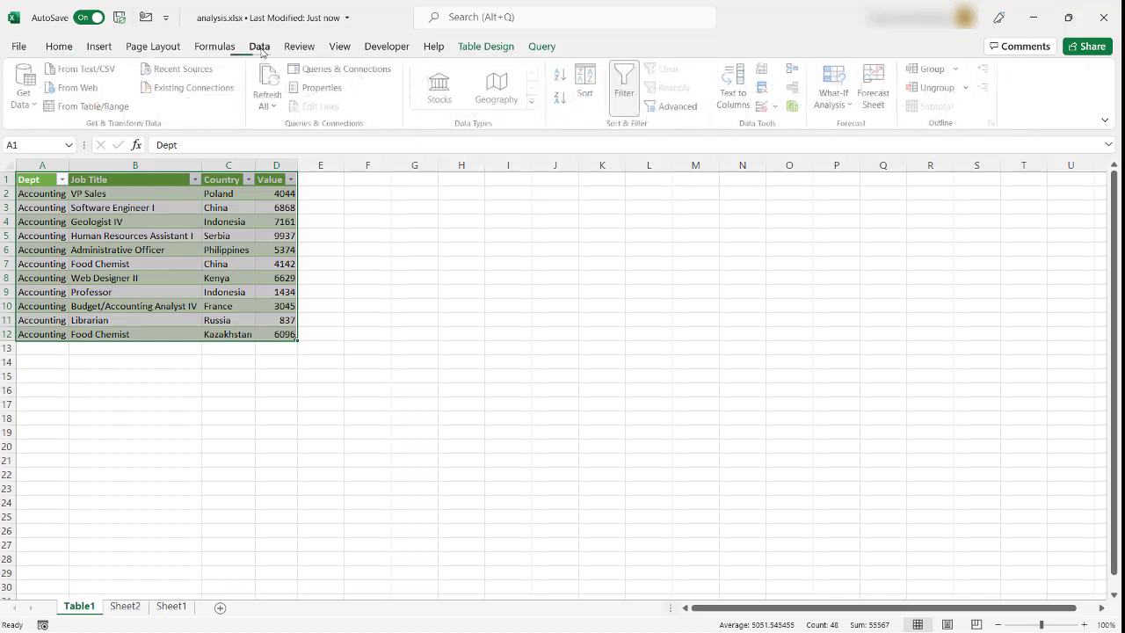
left_click(117, 216)
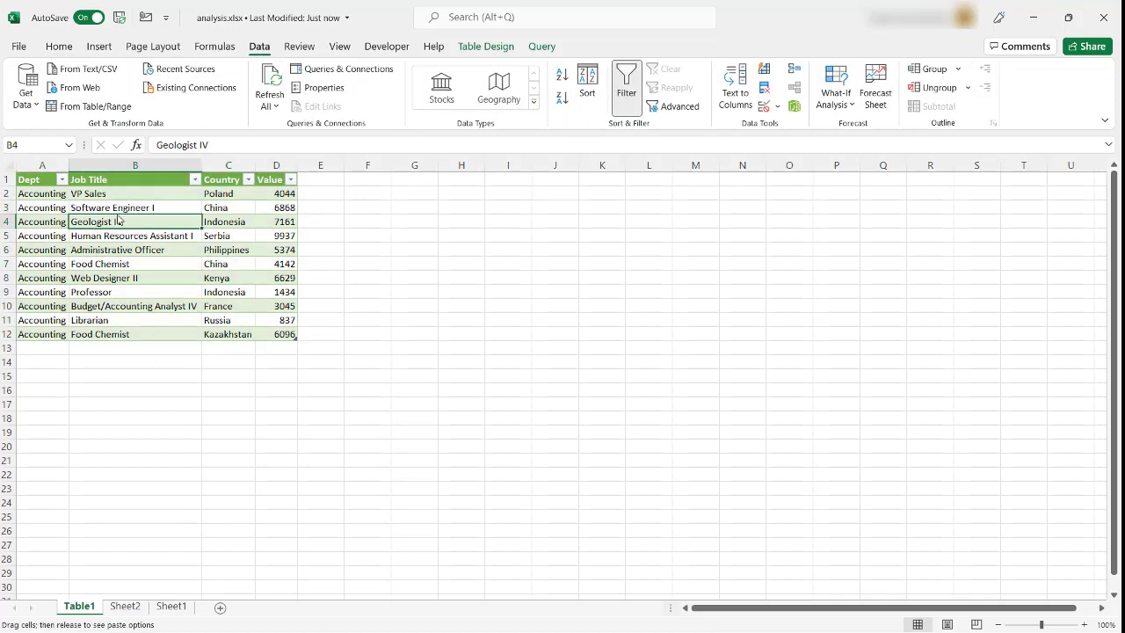
right_click(117, 216)
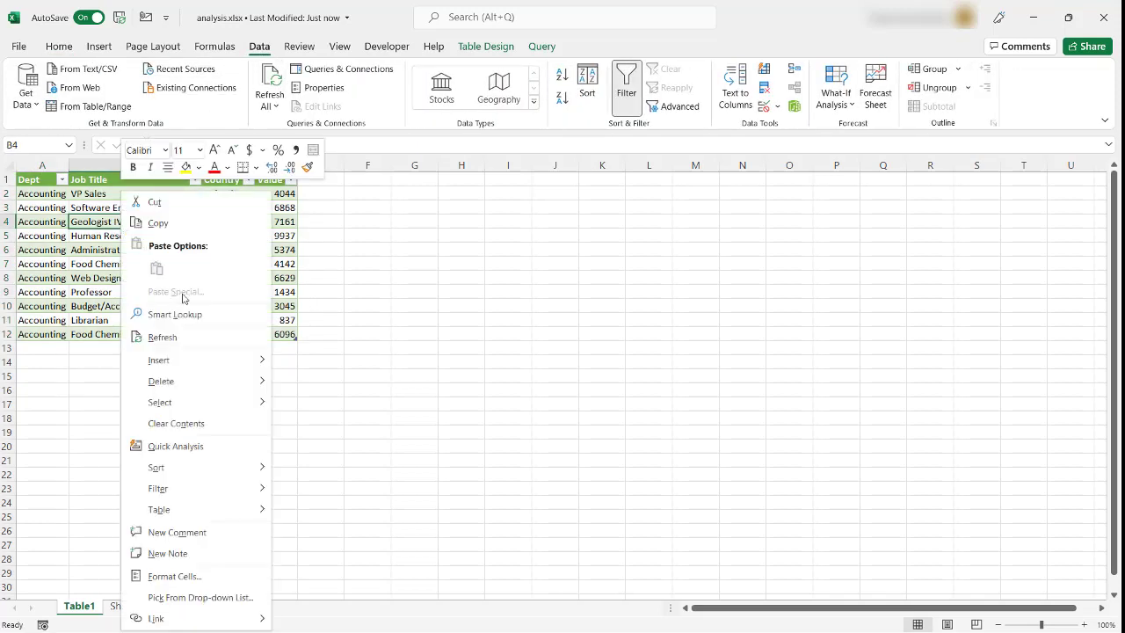
left_click(190, 339)
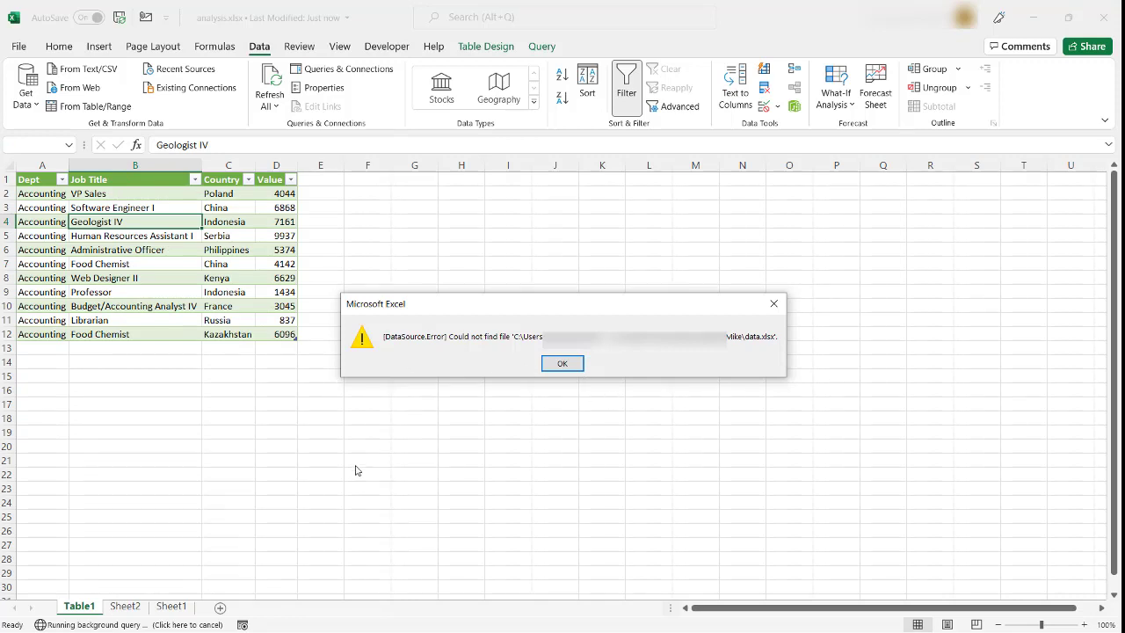
left_click(561, 363)
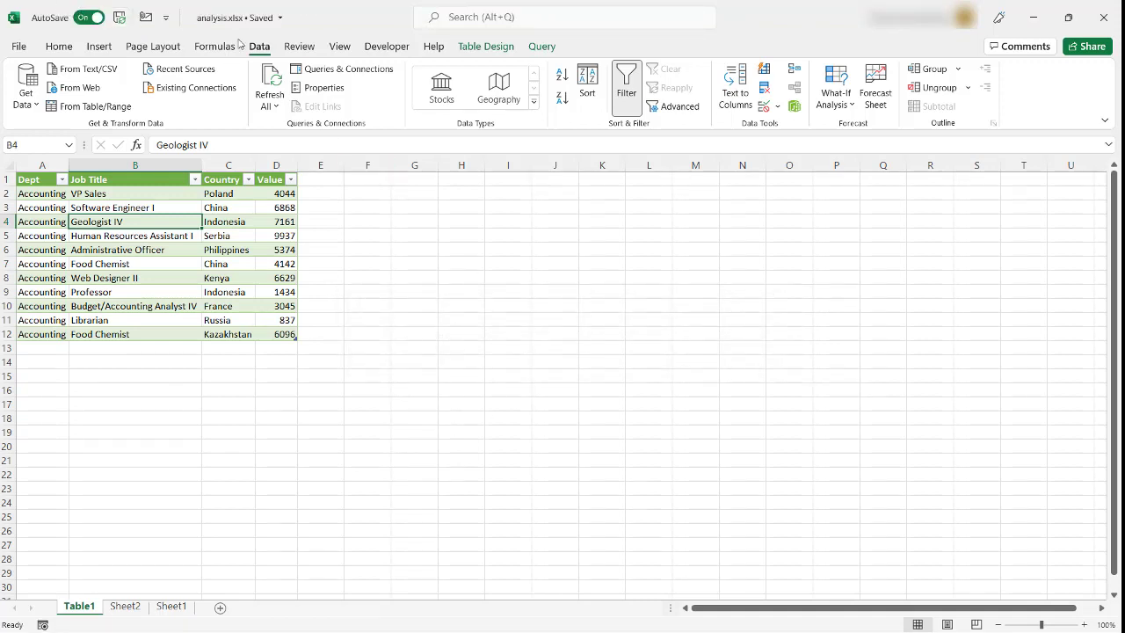
Open the Path parameter and set its current value to the workbook's present folder path, copied from File Explorer
left_click(336, 76)
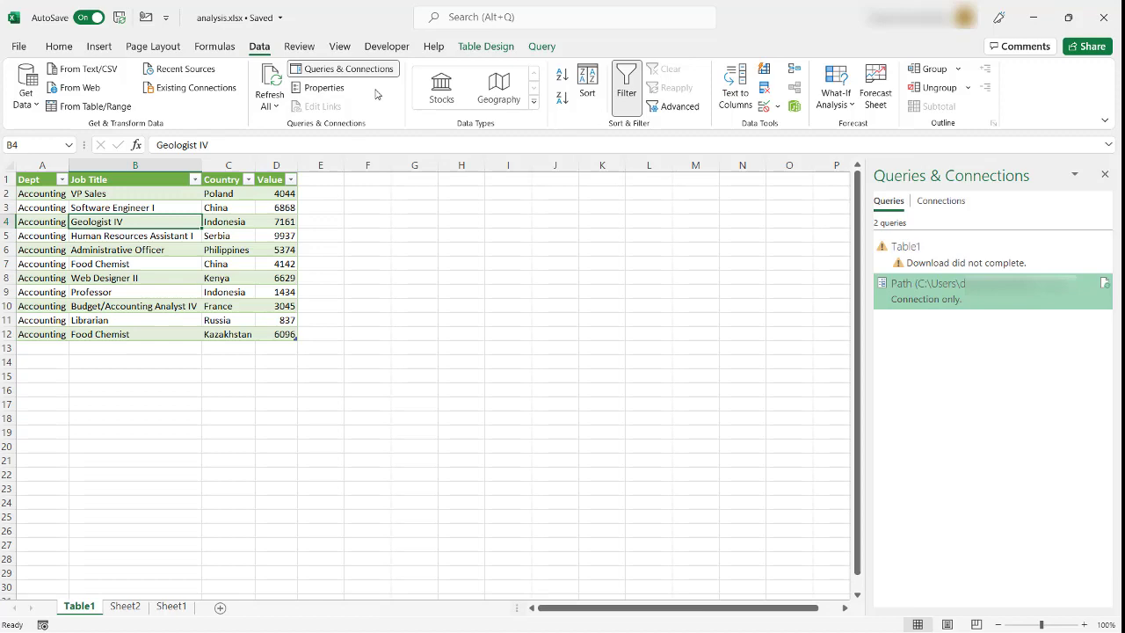
double_click(913, 290)
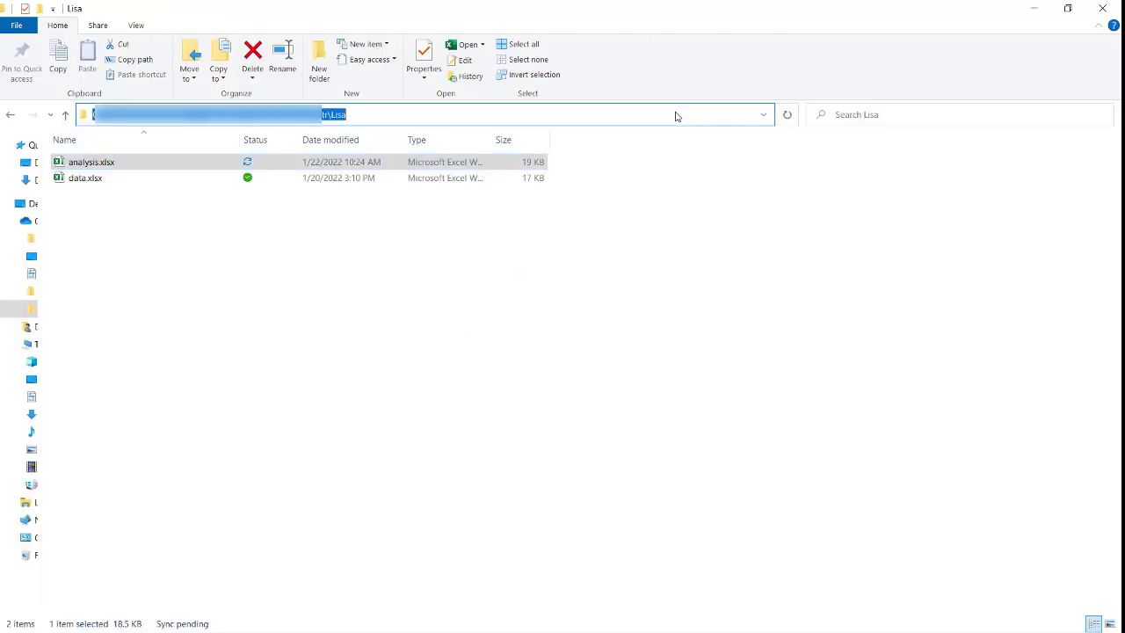
left_click(415, 112)
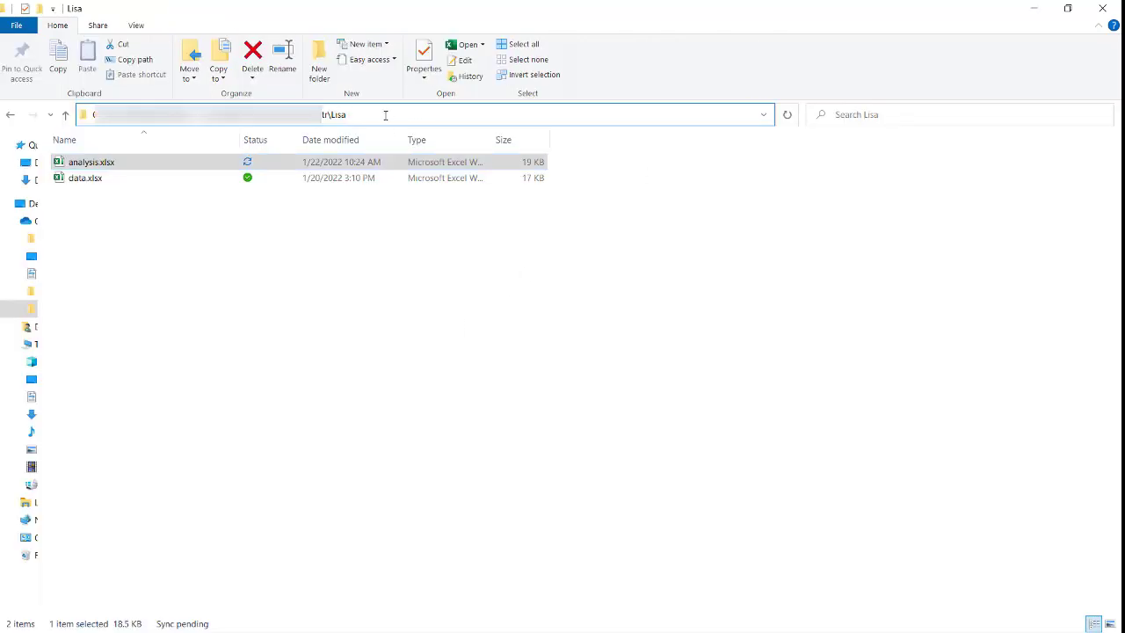
left_click_drag(385, 116, 78, 140)
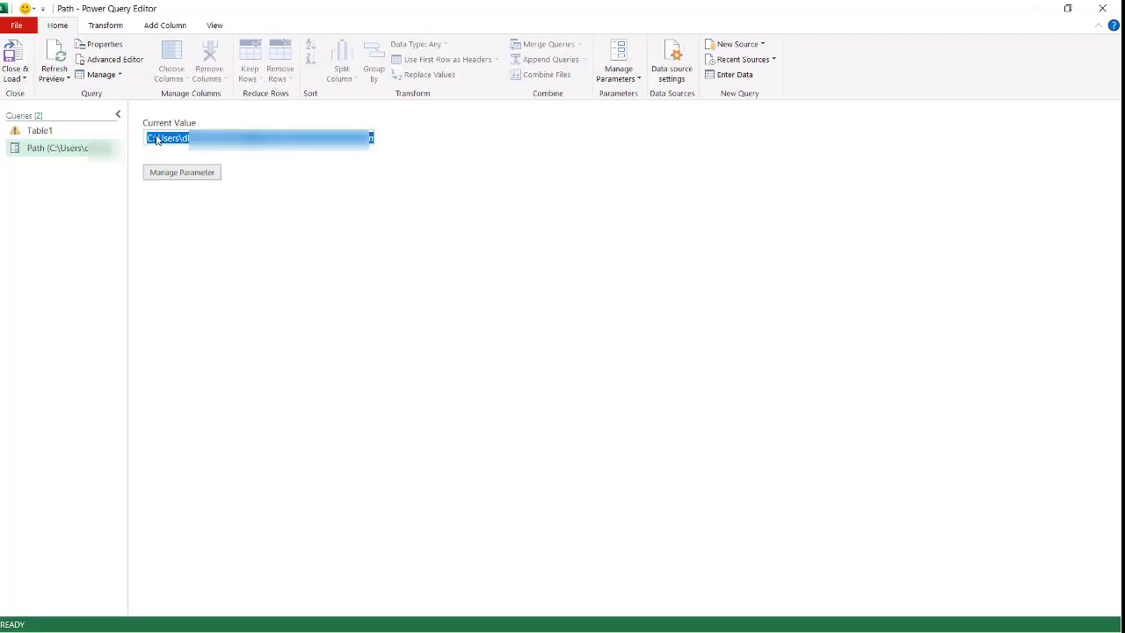
key("BackSpace")
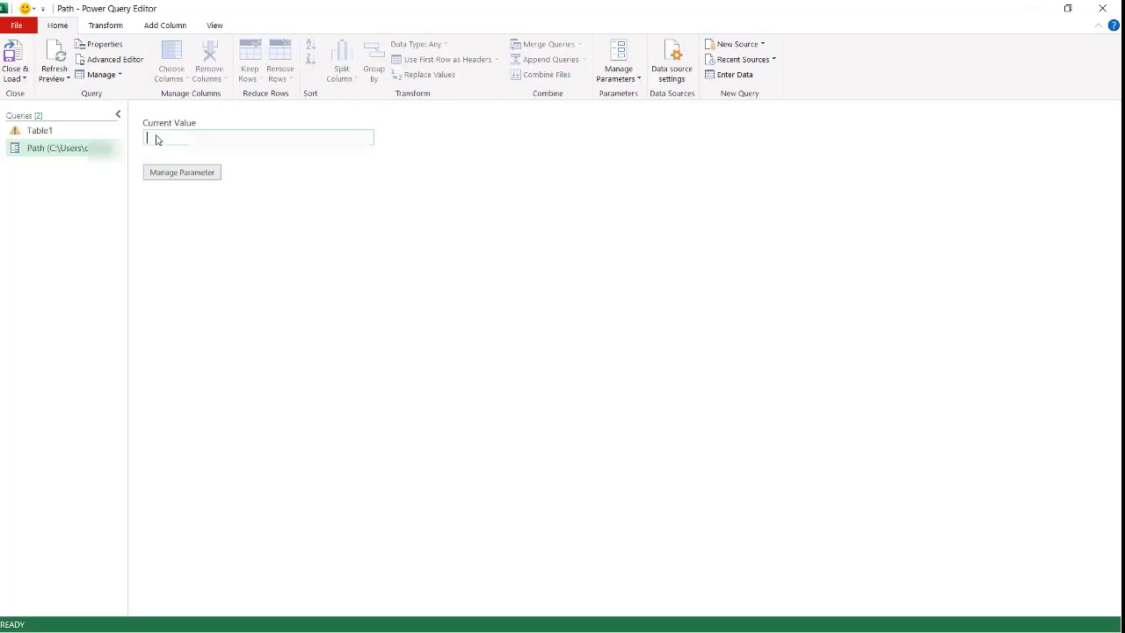
key("ctrl+v")
key("Return")
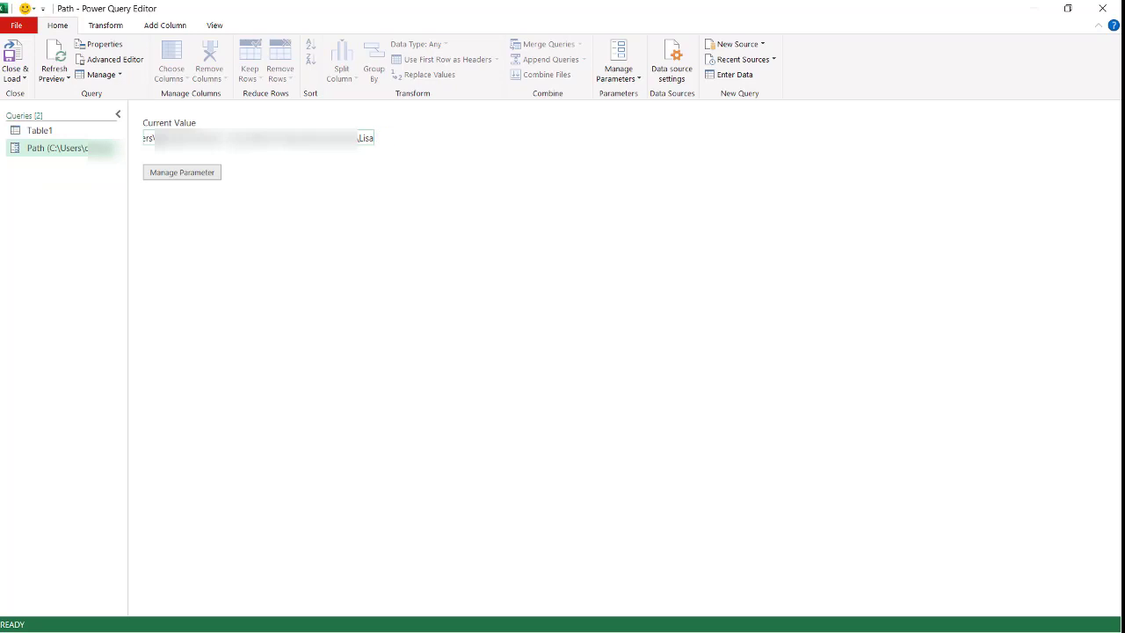
Change Table1's Dept filter from Accounting to Engineering only and load the results into the worksheet
left_click(61, 131)
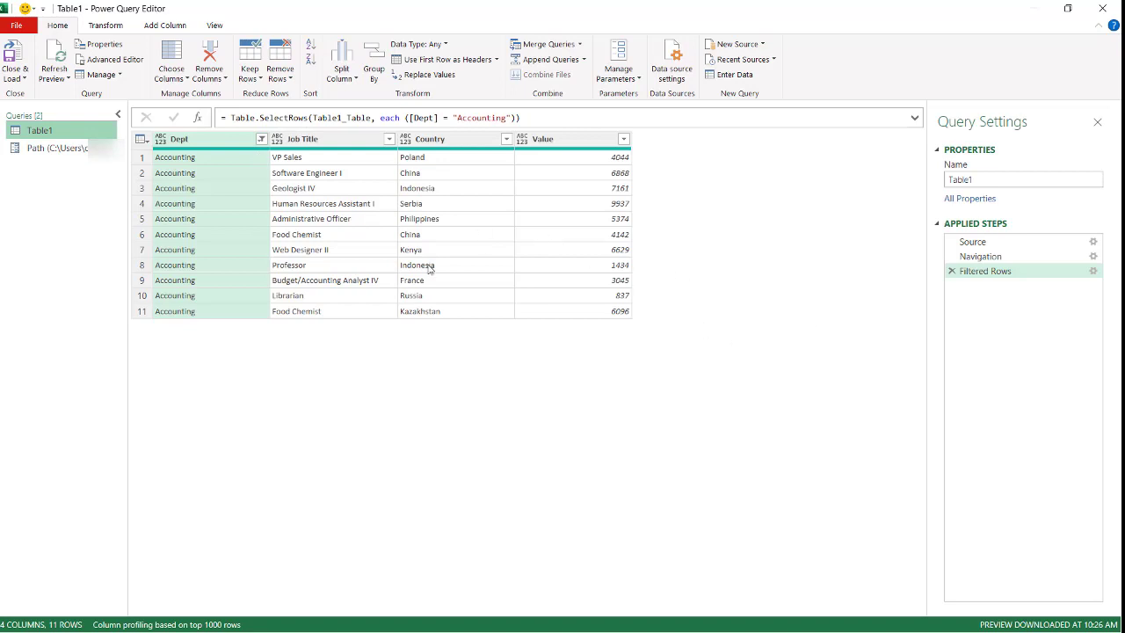
left_click(261, 139)
left_click(55, 307)
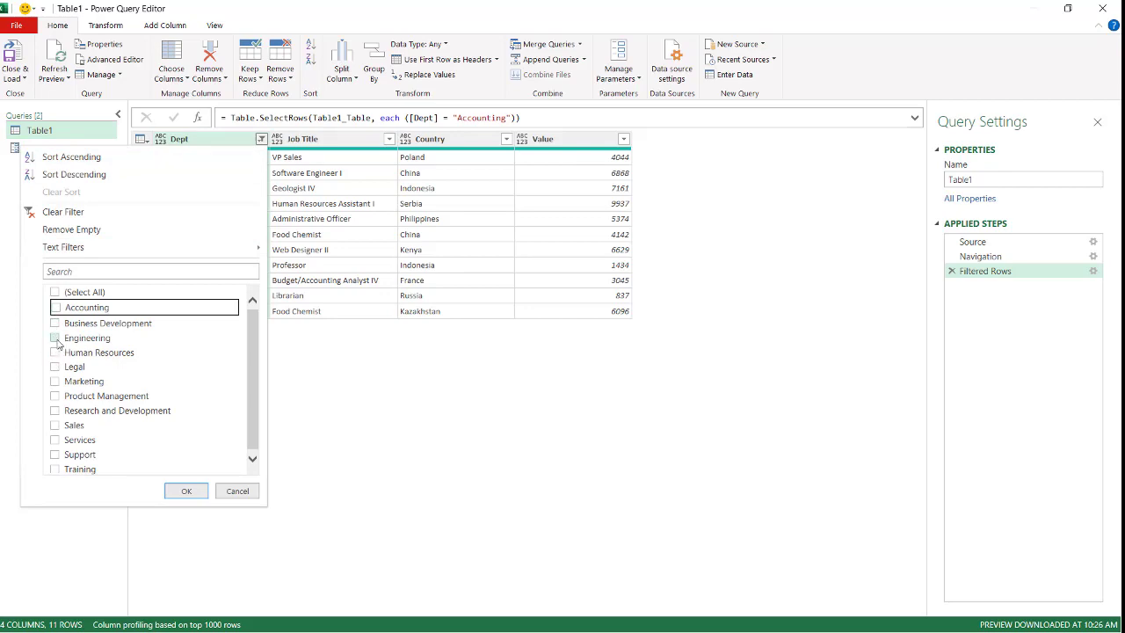
left_click(55, 338)
left_click(185, 490)
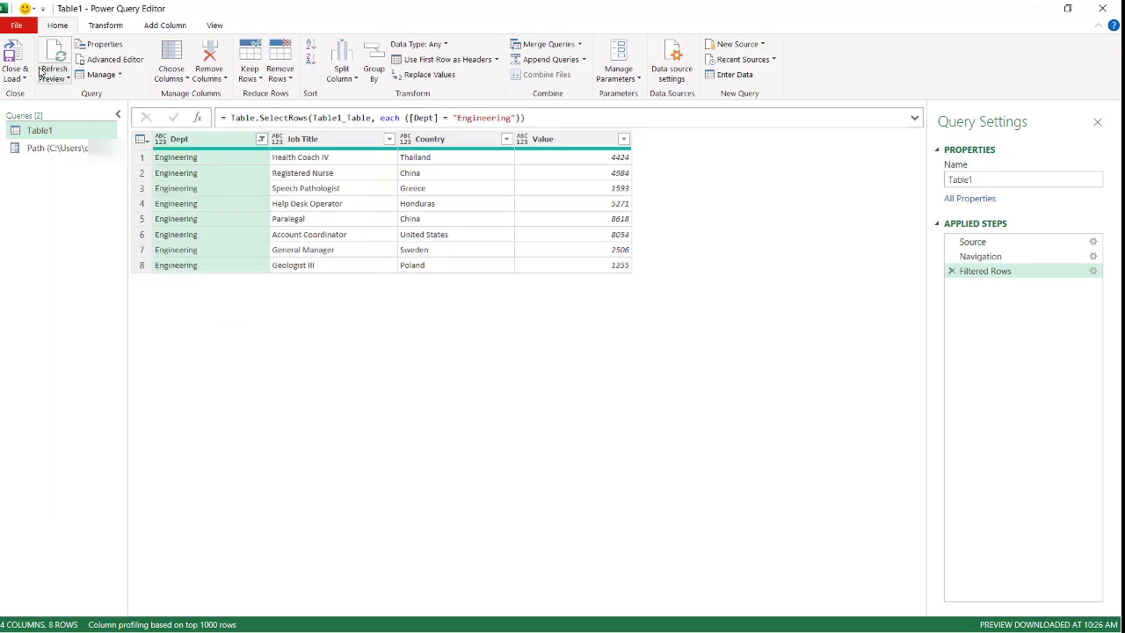
left_click(16, 55)
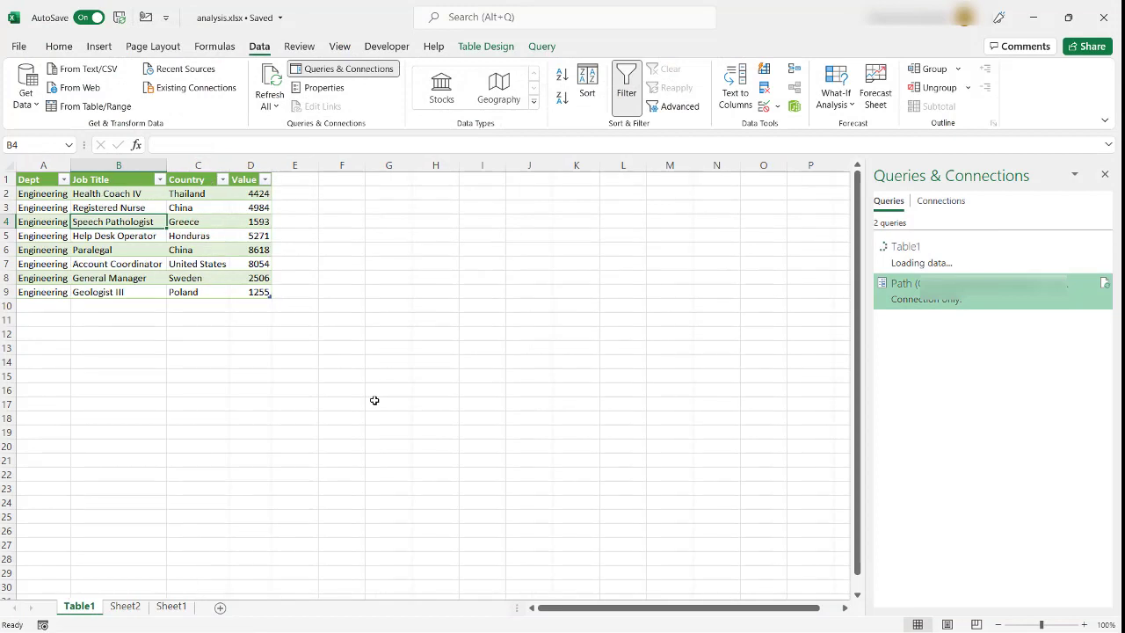